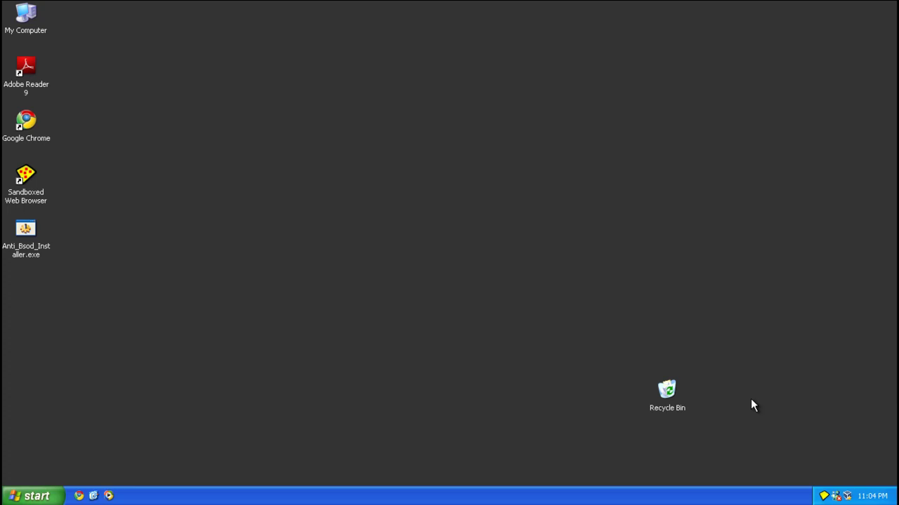
double_click(26, 244)
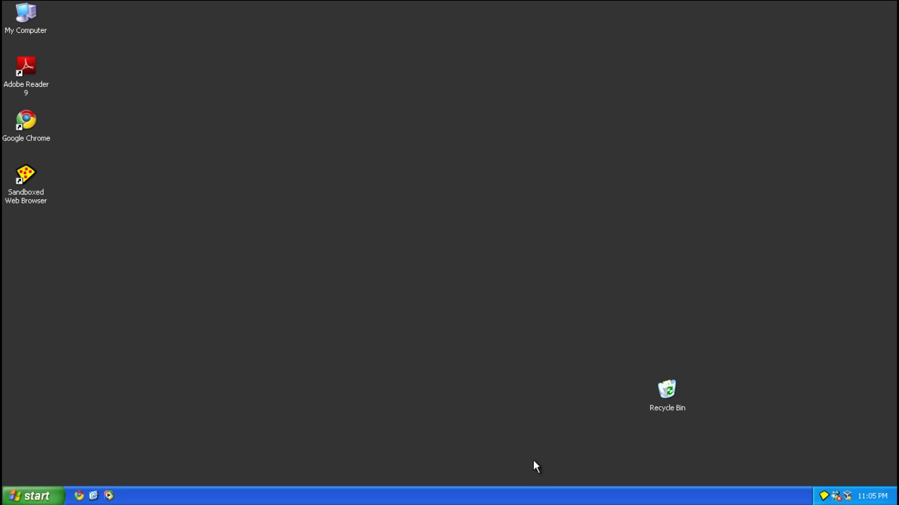
right_click(630, 496)
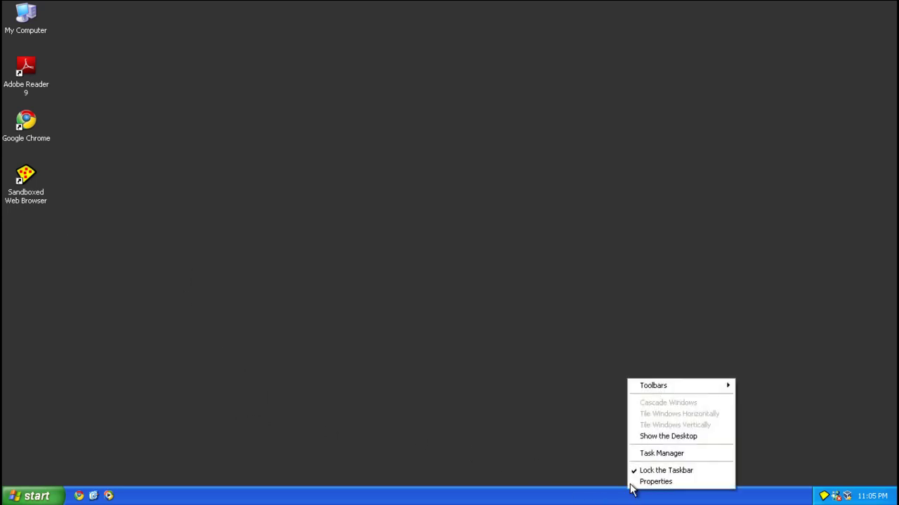
click(650, 454)
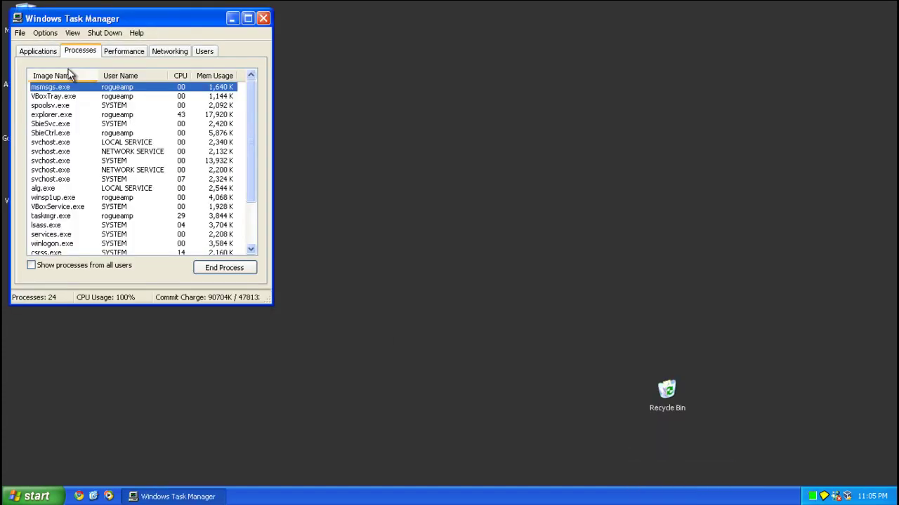
click(63, 75)
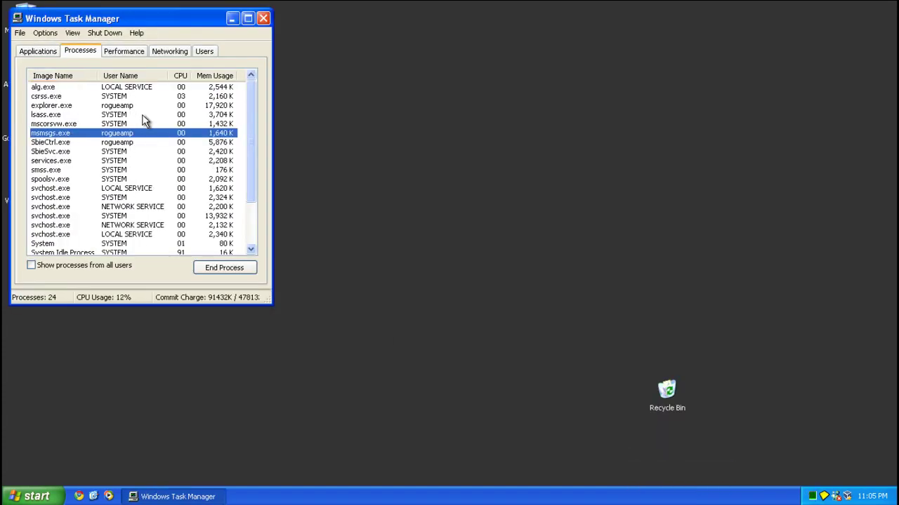
scroll(137, 125, down, 2)
scroll(123, 141, up, 2)
scroll(101, 154, down, 2)
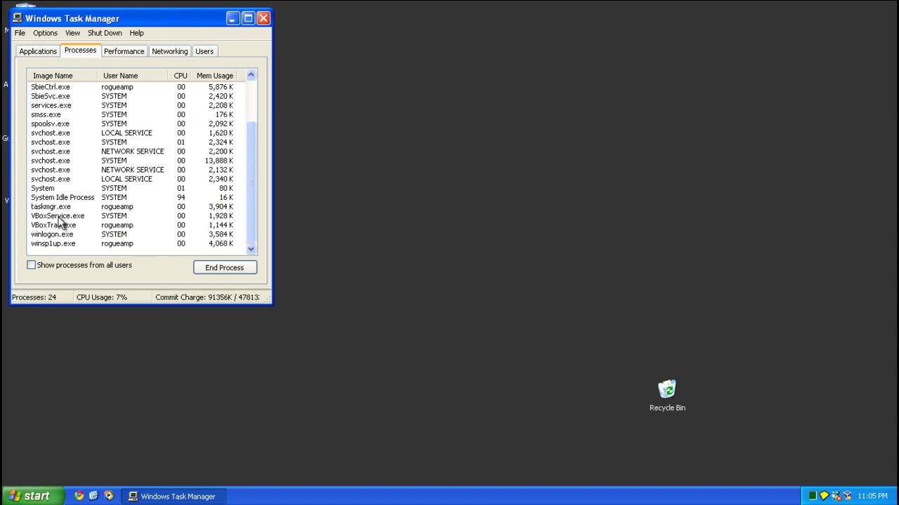
click(63, 248)
click(263, 18)
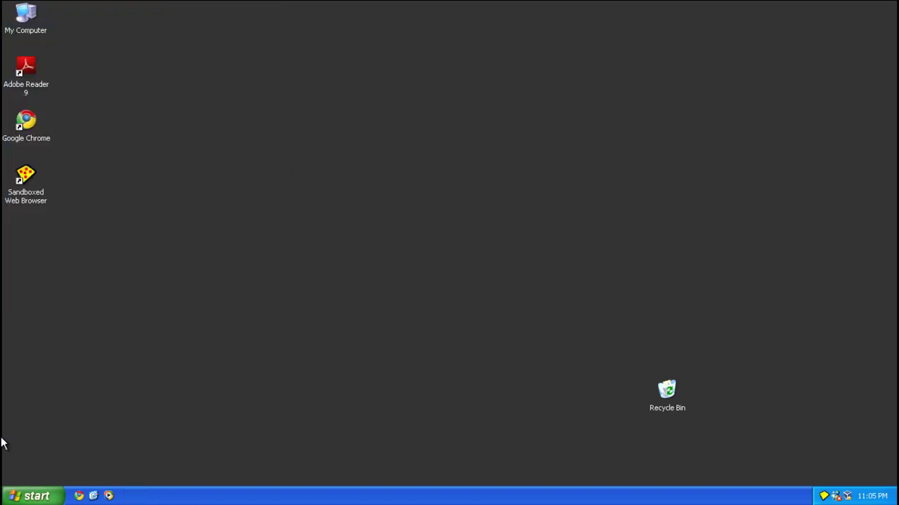
click(14, 494)
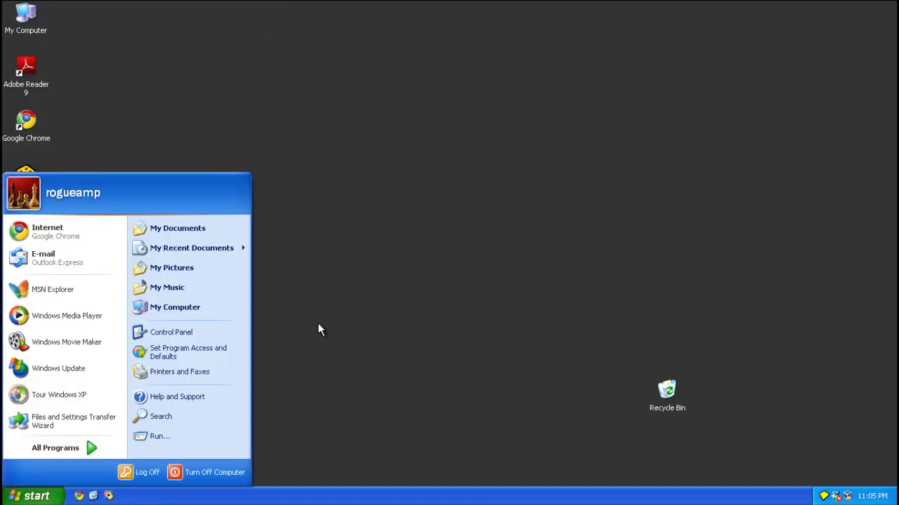
click(447, 318)
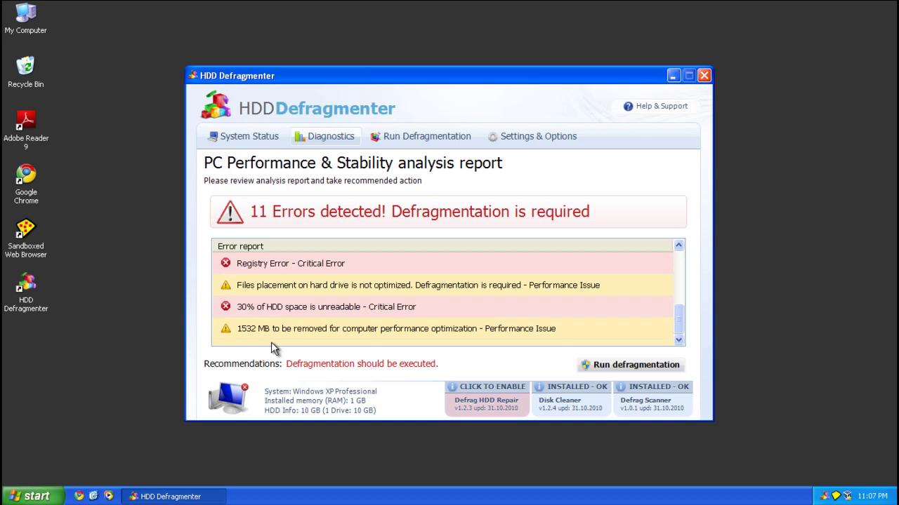
- Try to start a defragmentation run from the error report, then cancel the confirmation
mouse_move(453, 330)
scroll(451, 329, up, 1)
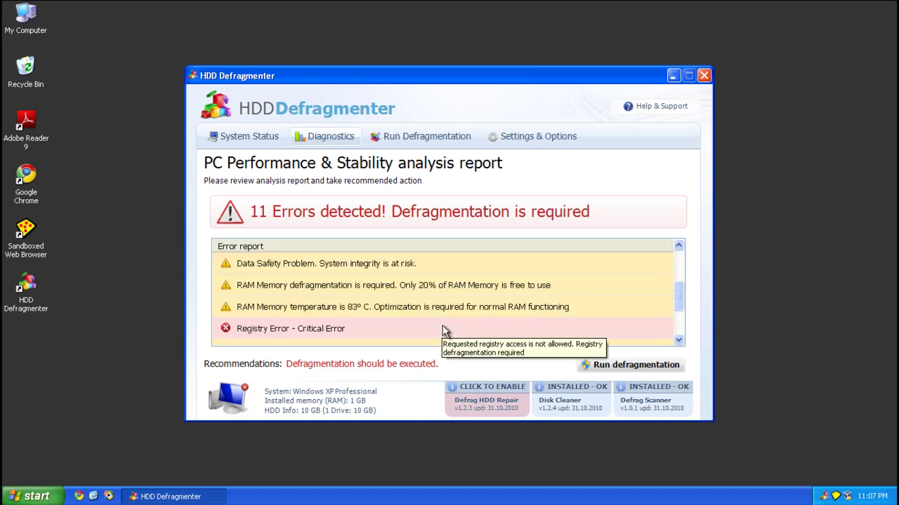
click(412, 140)
click(476, 267)
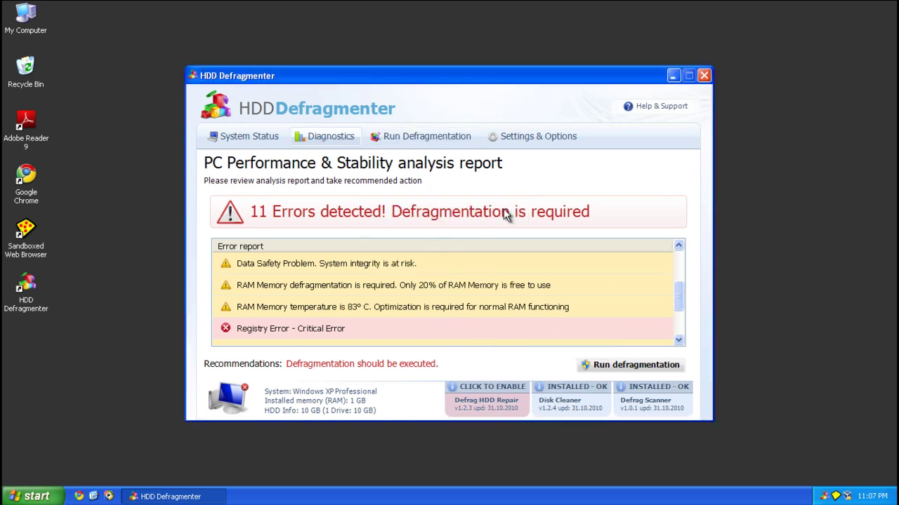
- Reach the Settings & Options page and keep English as the interface language
click(519, 139)
click(421, 270)
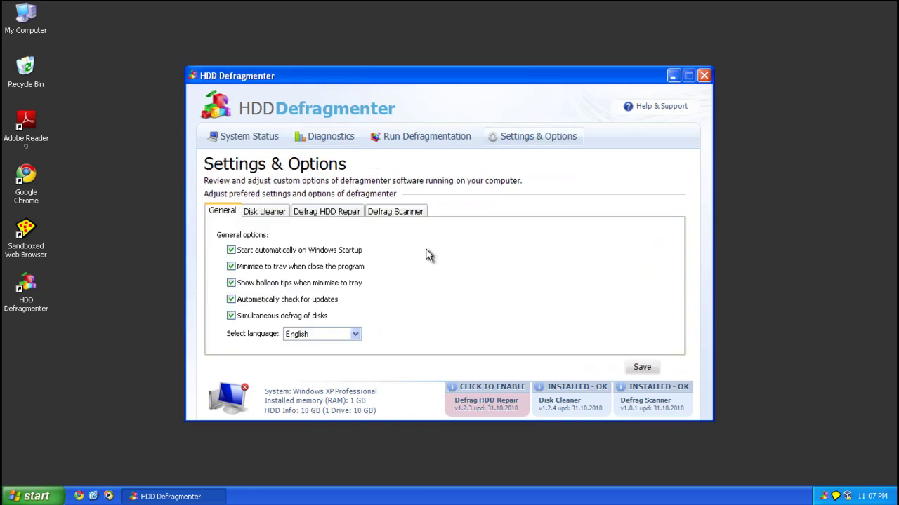
click(339, 336)
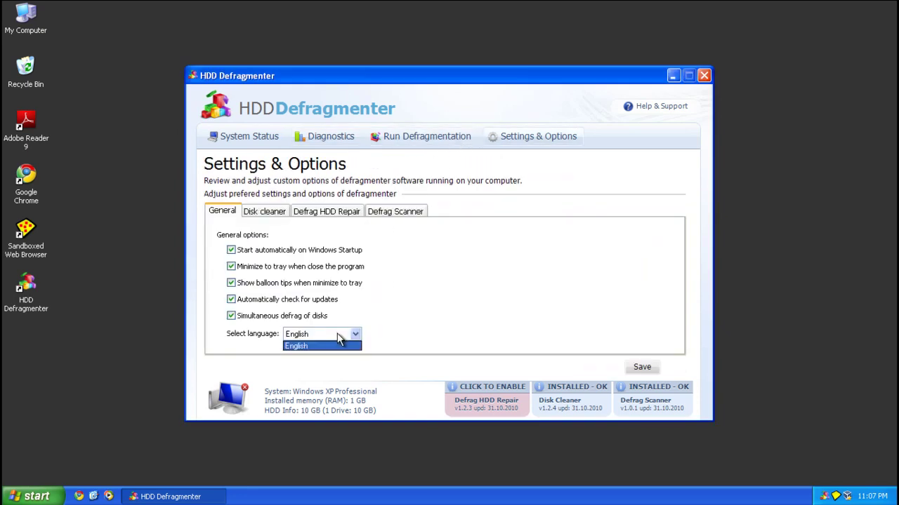
click(324, 346)
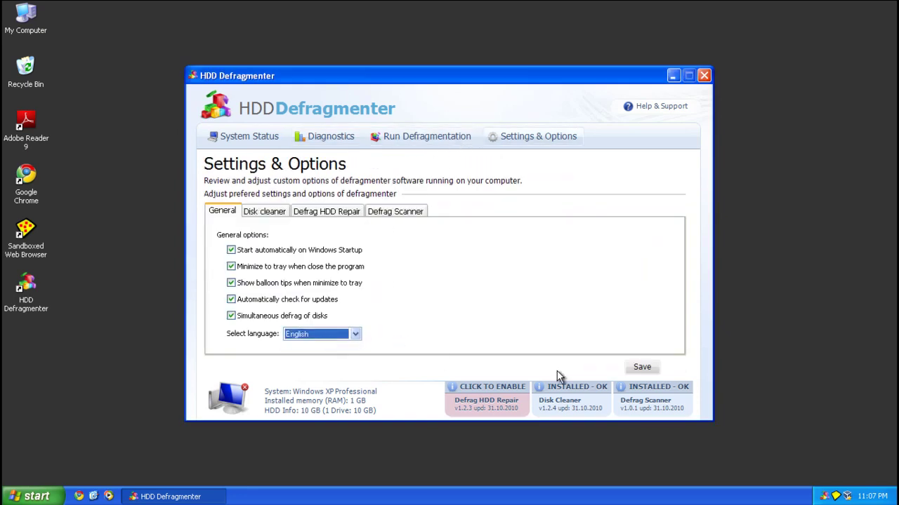
- Open Help & Support and leave the blocked-site warning with Go back to safety
click(655, 107)
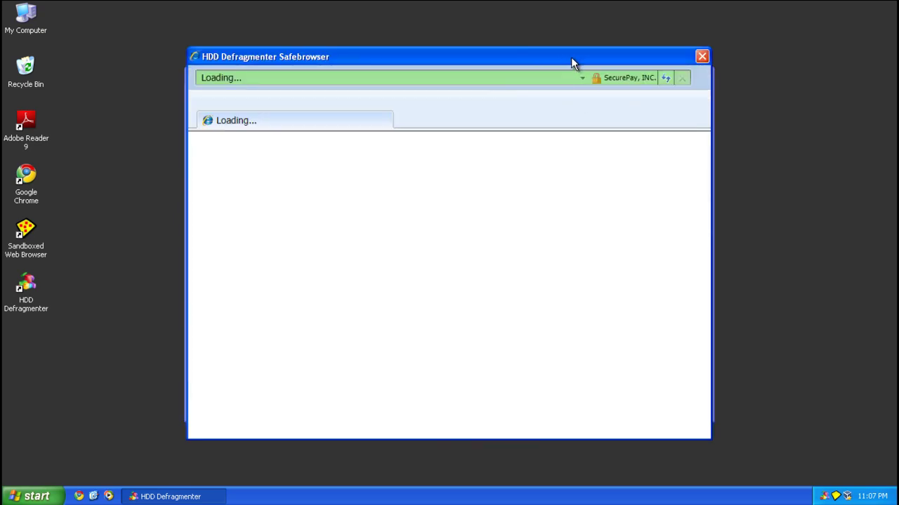
scroll(507, 242, down, 1)
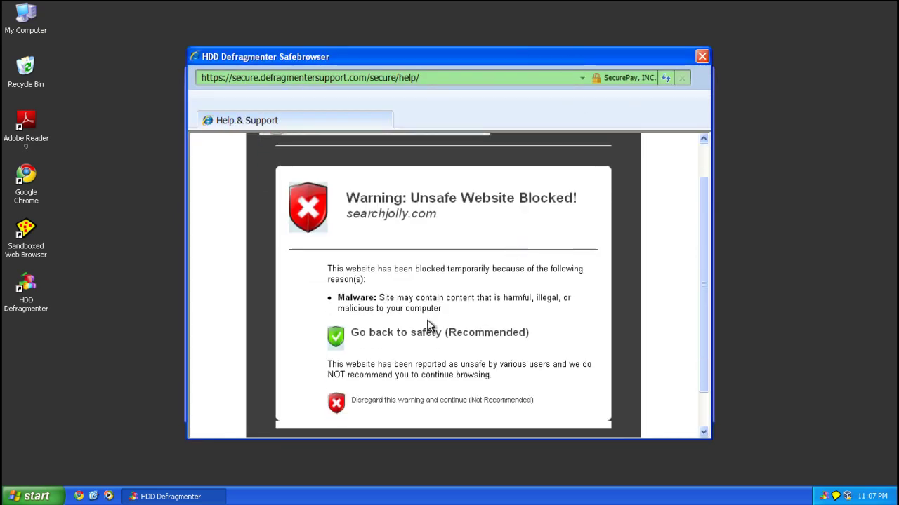
click(441, 400)
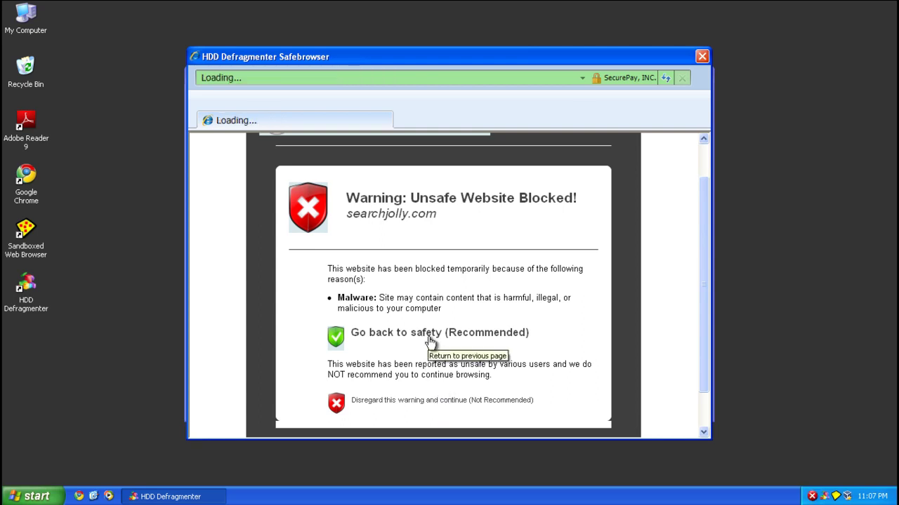
- Read the DNS error page, panning across its long URL, then close the Safebrowser
scroll(471, 327, down, 1)
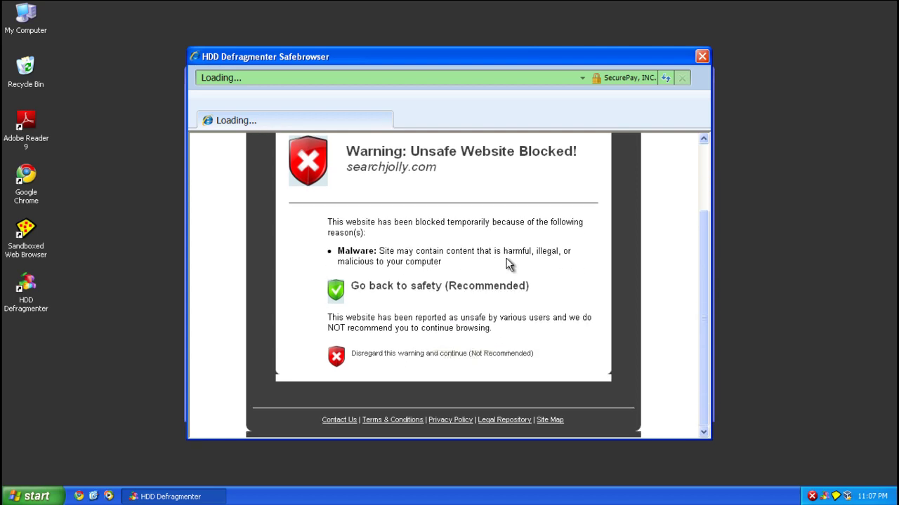
scroll(509, 264, up, 2)
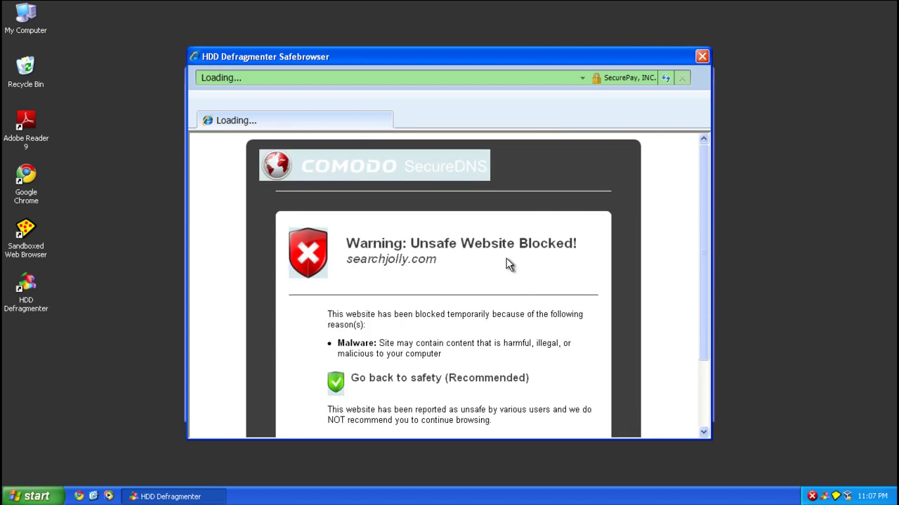
scroll(508, 263, down, 1)
scroll(501, 261, down, 1)
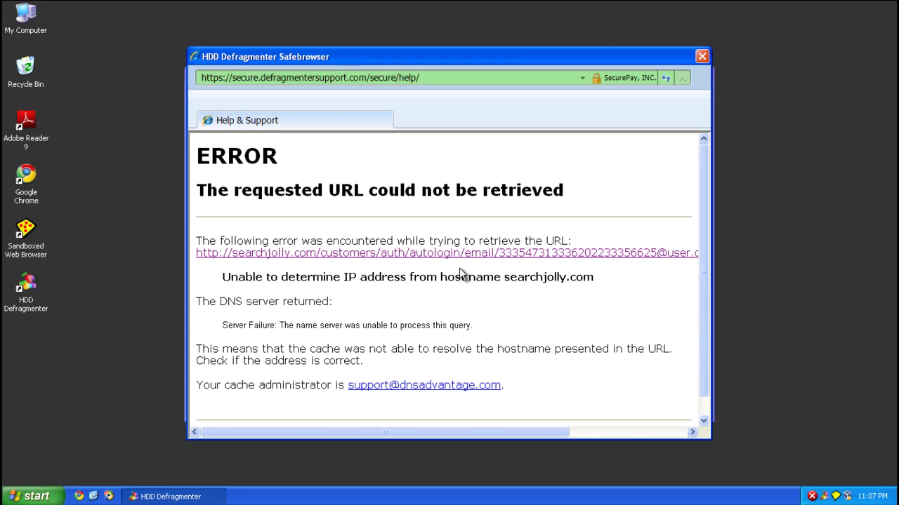
scroll(541, 241, down, 1)
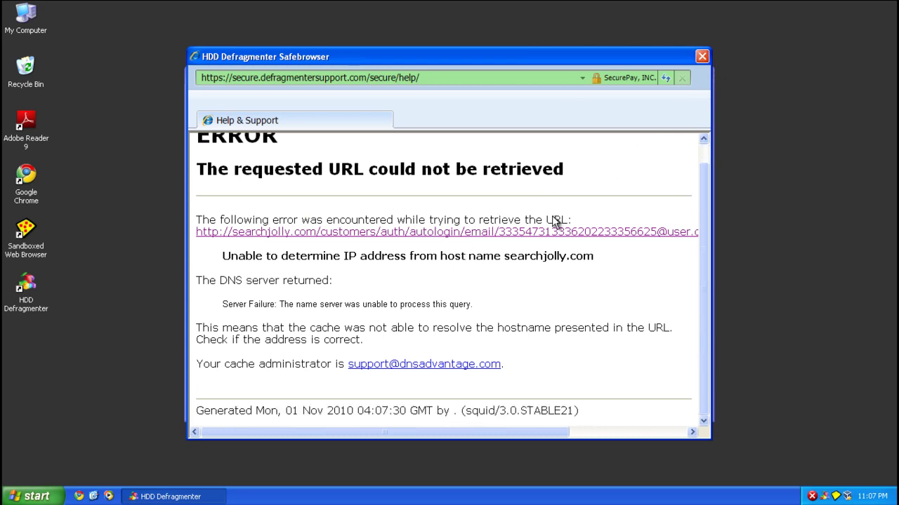
middle_click(457, 282)
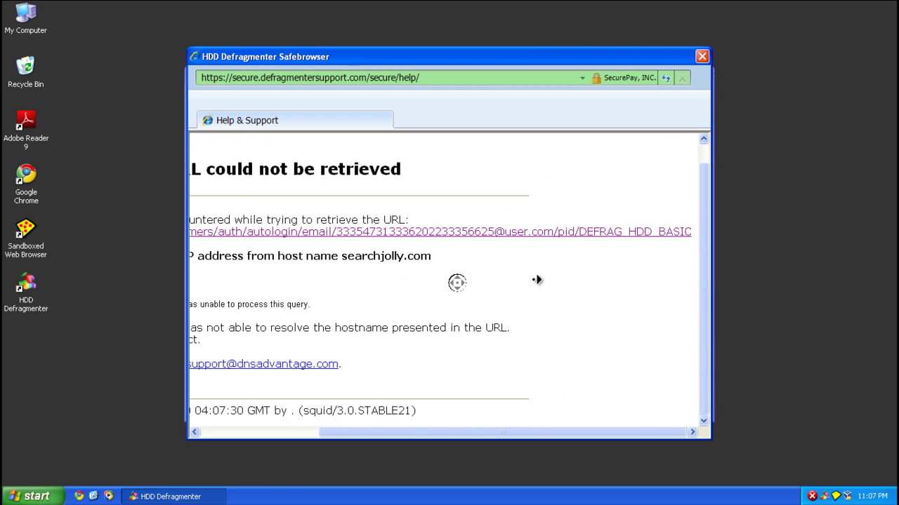
click(297, 249)
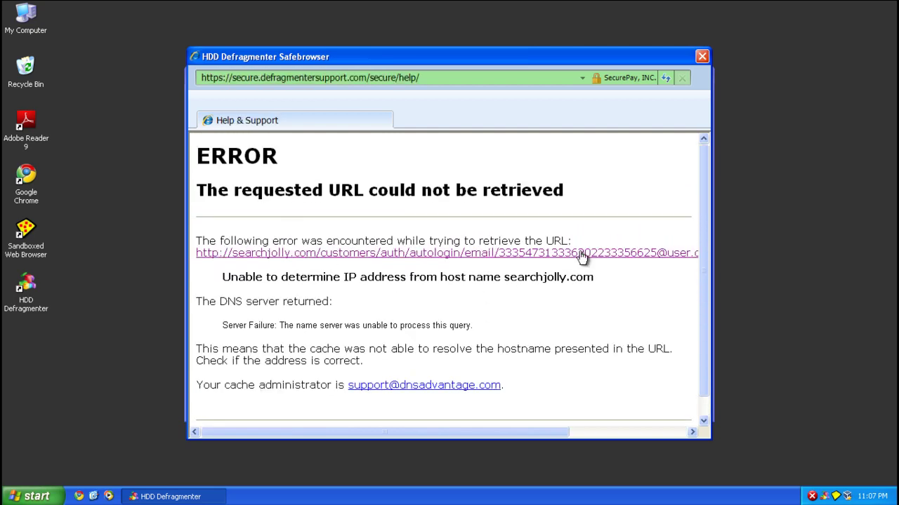
click(701, 56)
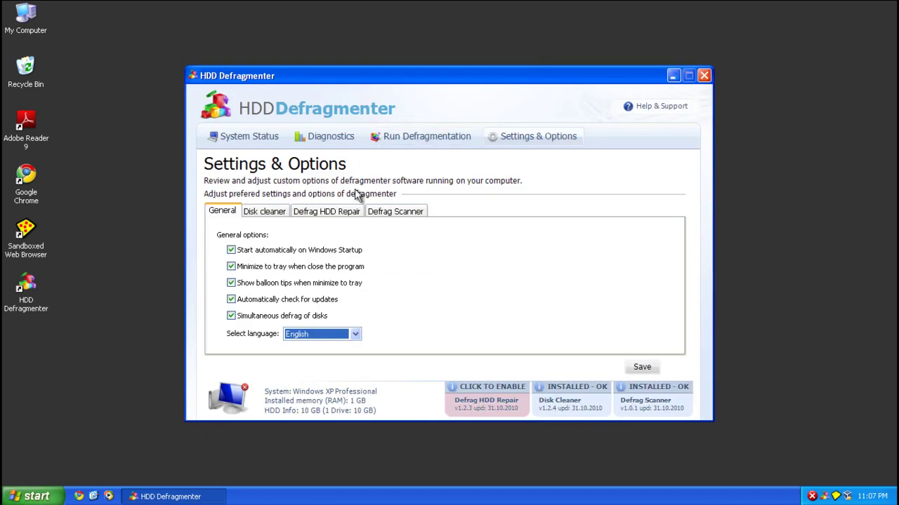
- Return to the System Status dashboard and close the defragmenter window
click(249, 137)
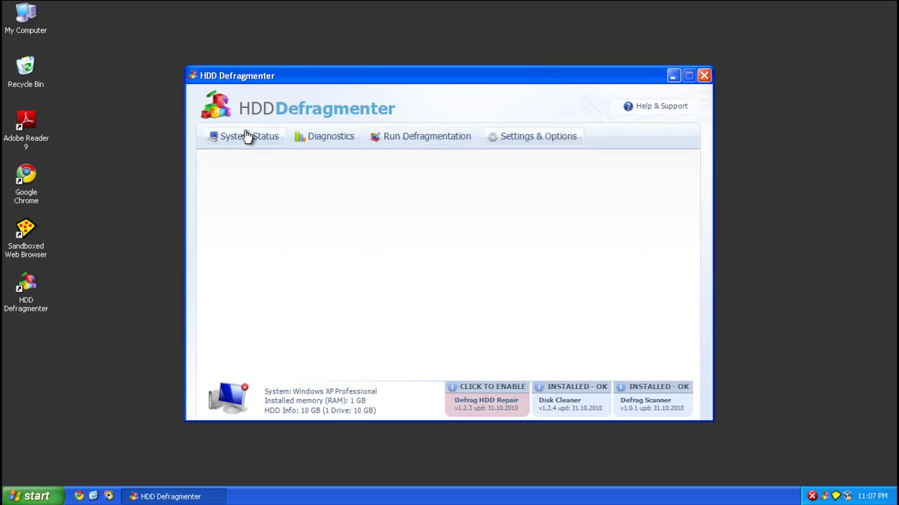
click(703, 76)
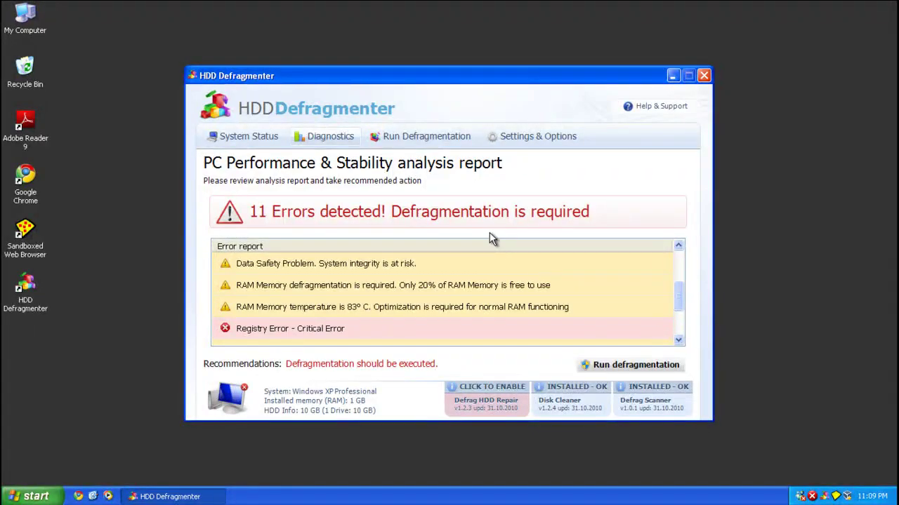
- Start the recommended defragmentation, accept the Safe Mode requirement, and nudge the window
click(602, 361)
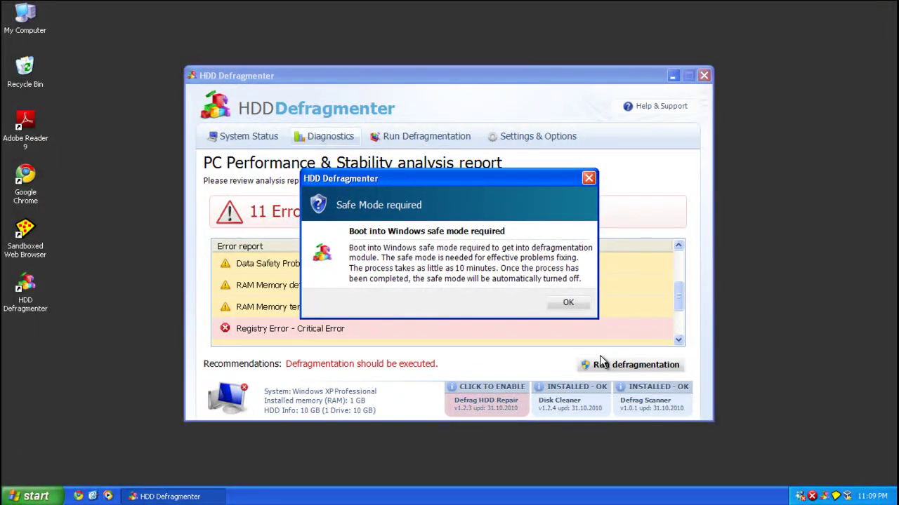
click(555, 307)
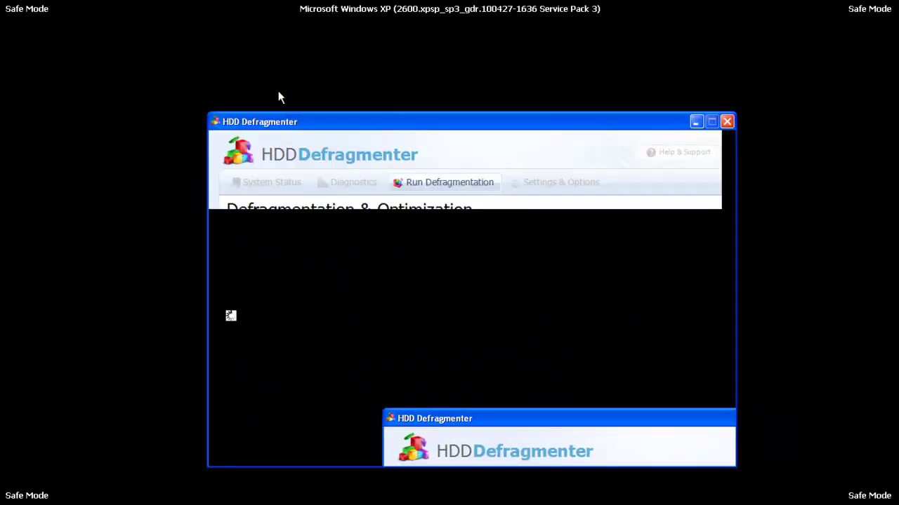
drag(268, 80, 279, 101)
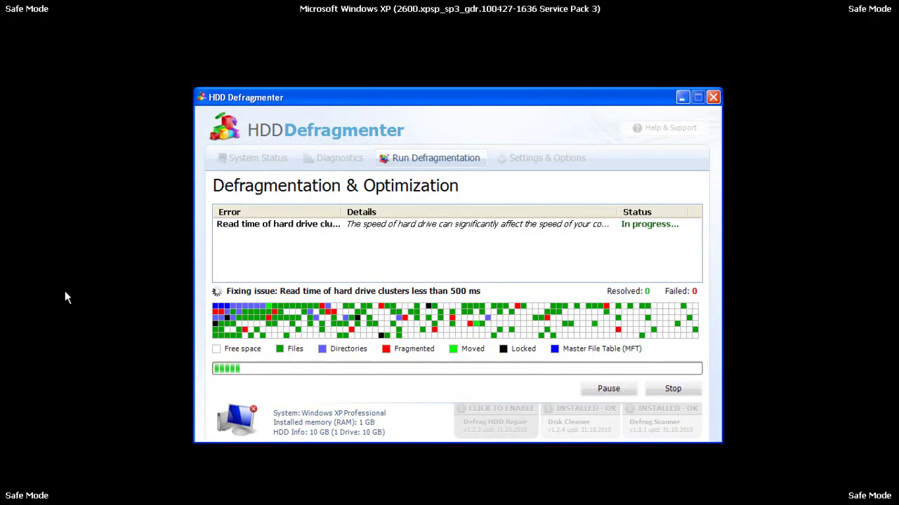
key(ctrl+shift+Escape)
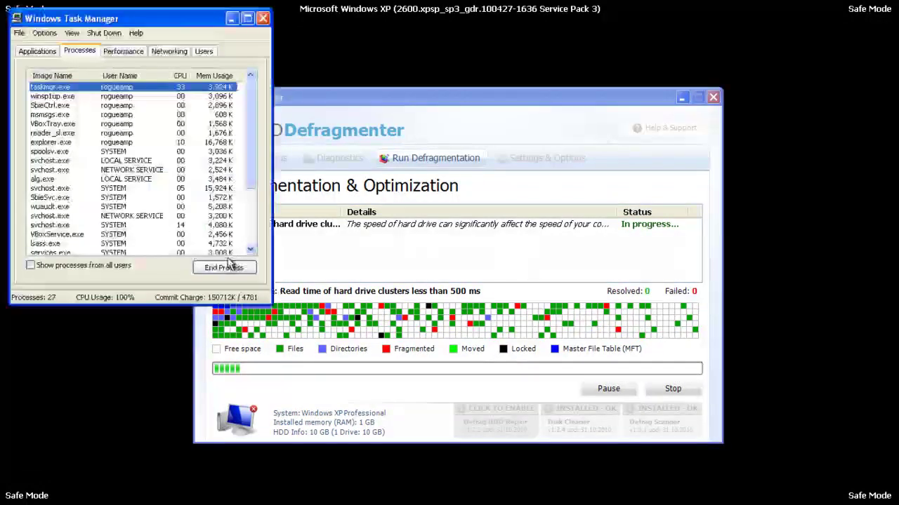
click(72, 75)
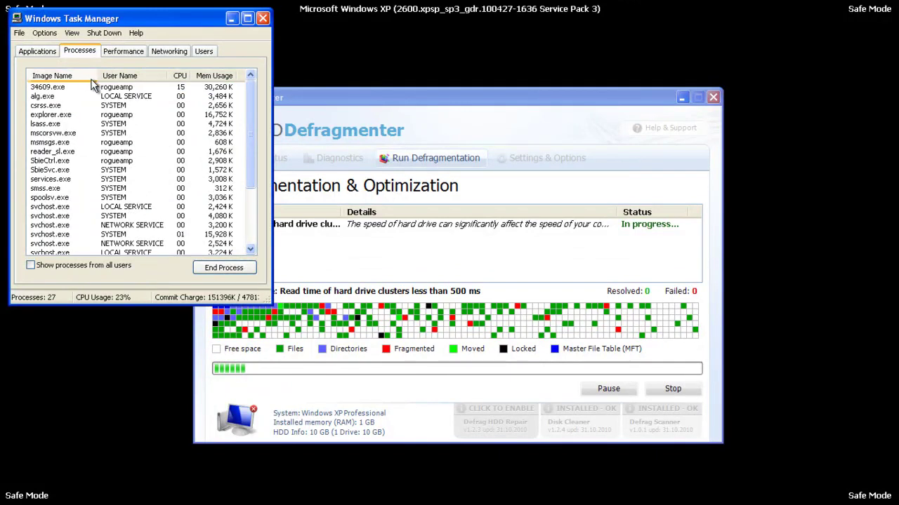
click(19, 33)
click(44, 44)
text(explorer)
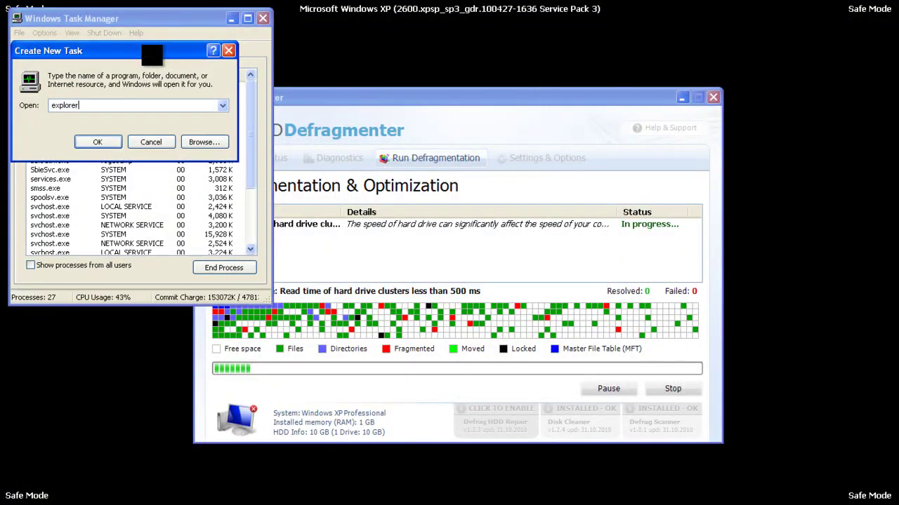
key(Return)
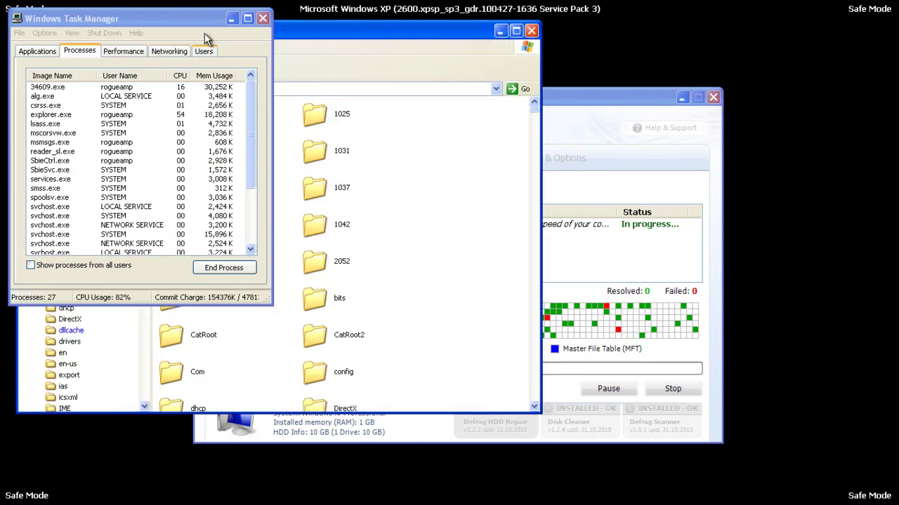
click(260, 29)
click(262, 17)
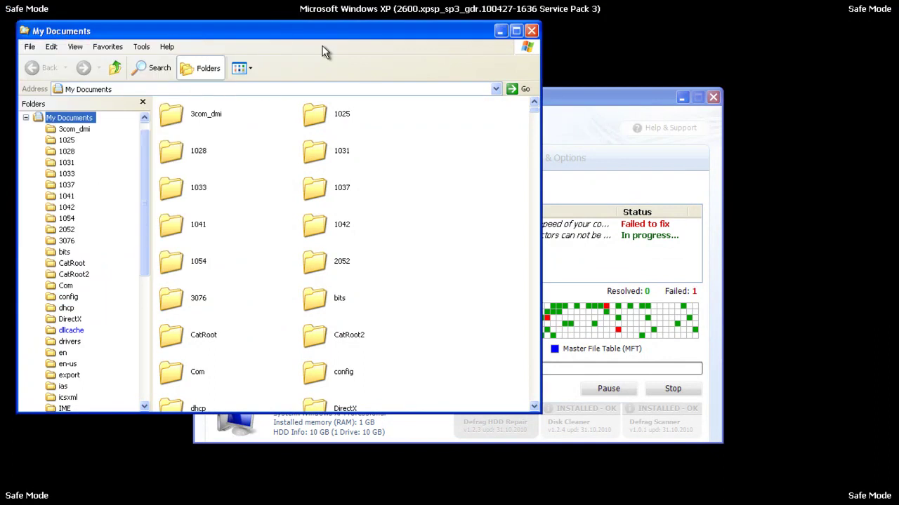
scroll(135, 144, up, 1)
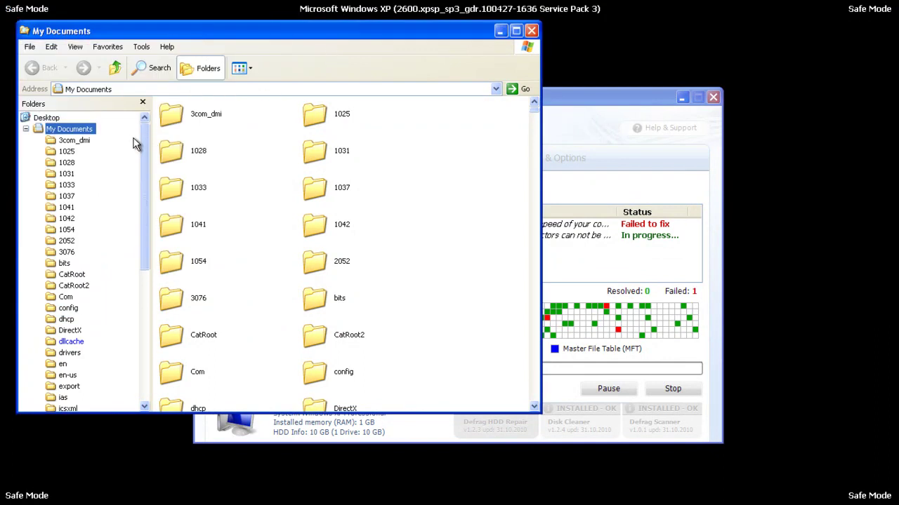
click(25, 128)
click(25, 140)
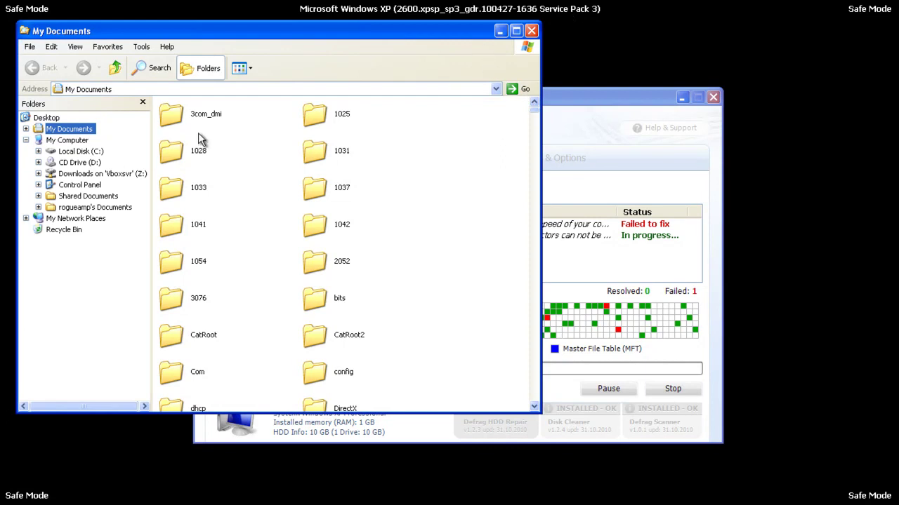
click(66, 140)
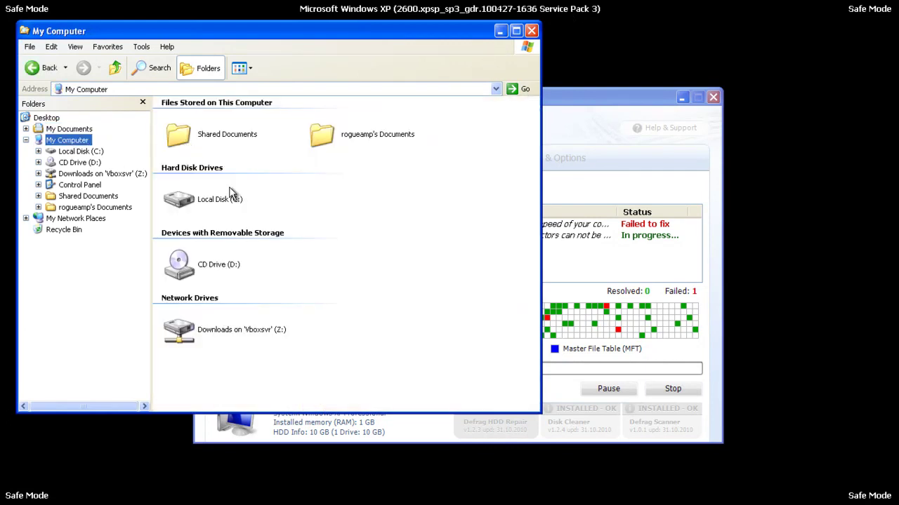
double_click(220, 192)
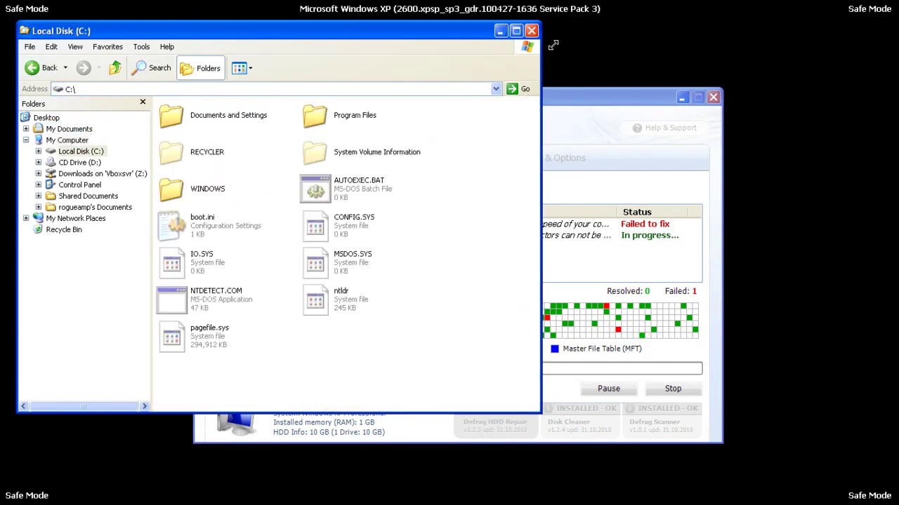
click(529, 29)
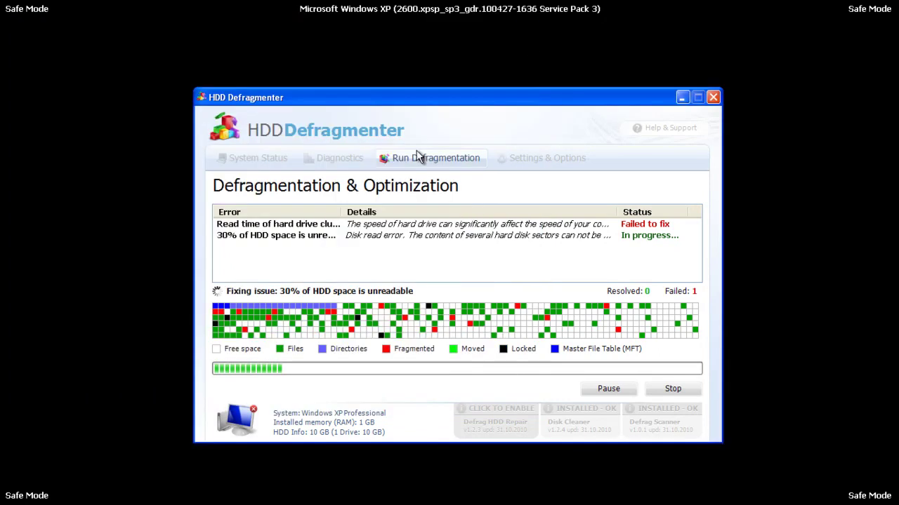
- Stop the running defragmentation and go back to the Diagnostics report
click(664, 390)
click(487, 294)
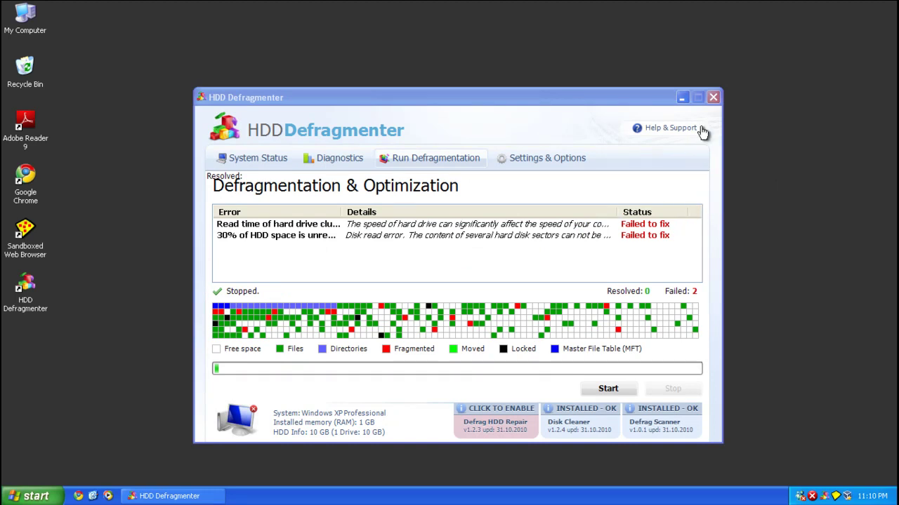
click(327, 164)
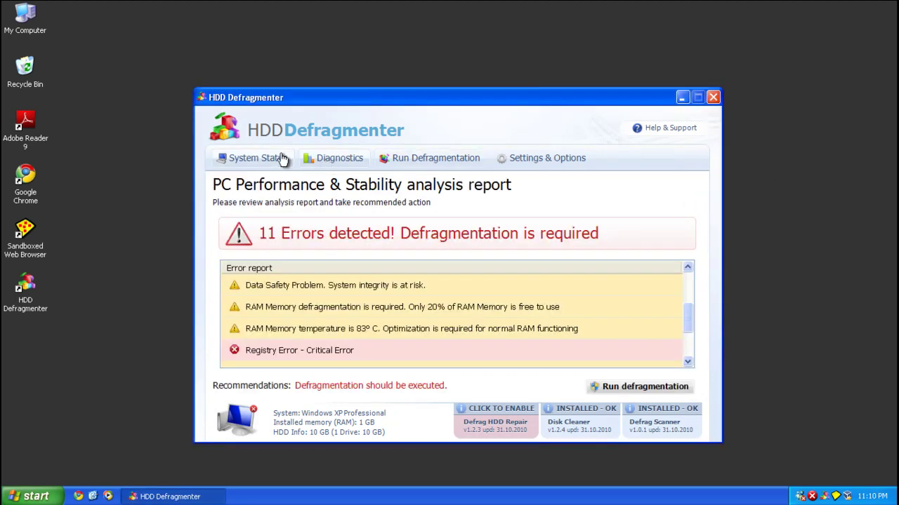
- Move from Diagnostics to Settings & Options, confirming past the unresolved-errors warning
click(264, 163)
click(483, 290)
click(537, 160)
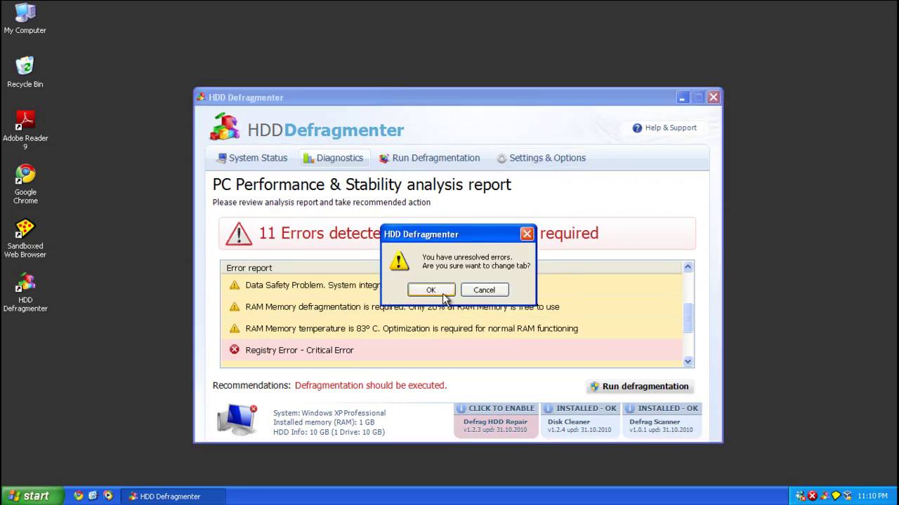
click(431, 290)
- Follow the activation form's order link and continue past the unsafe-website warning
click(513, 418)
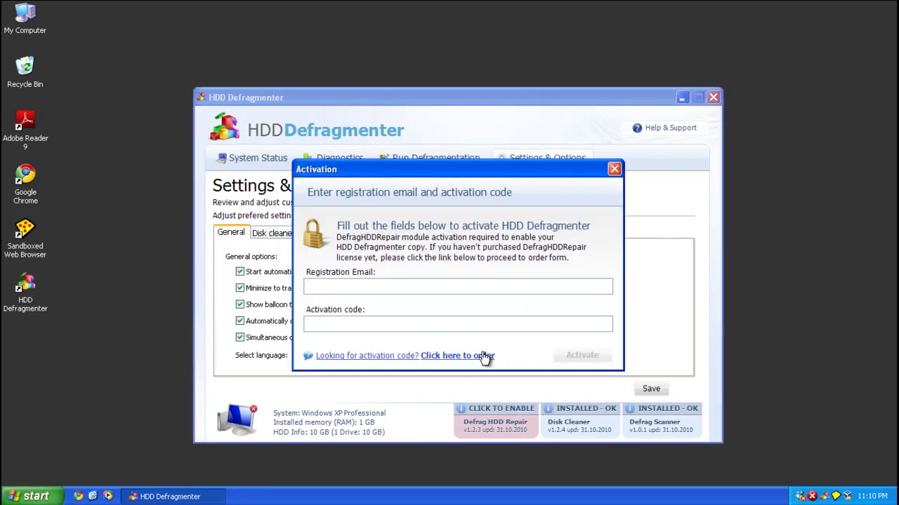
click(476, 356)
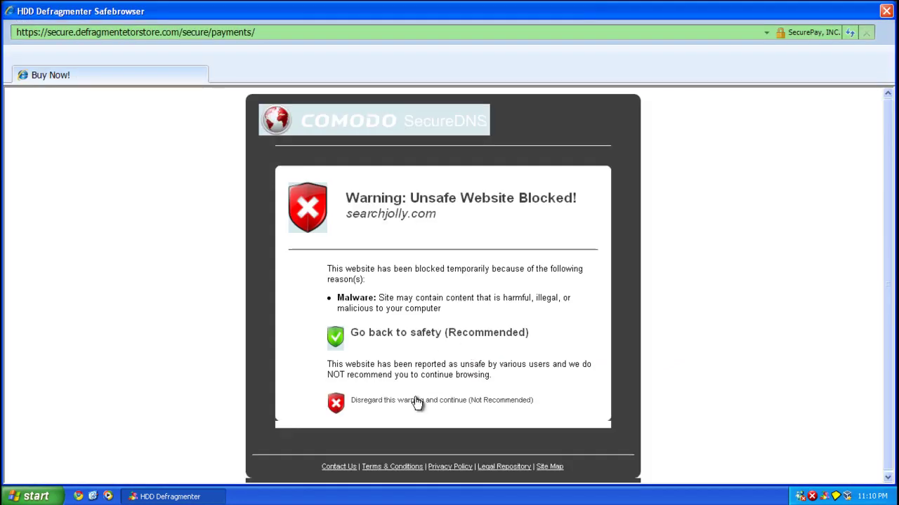
click(417, 402)
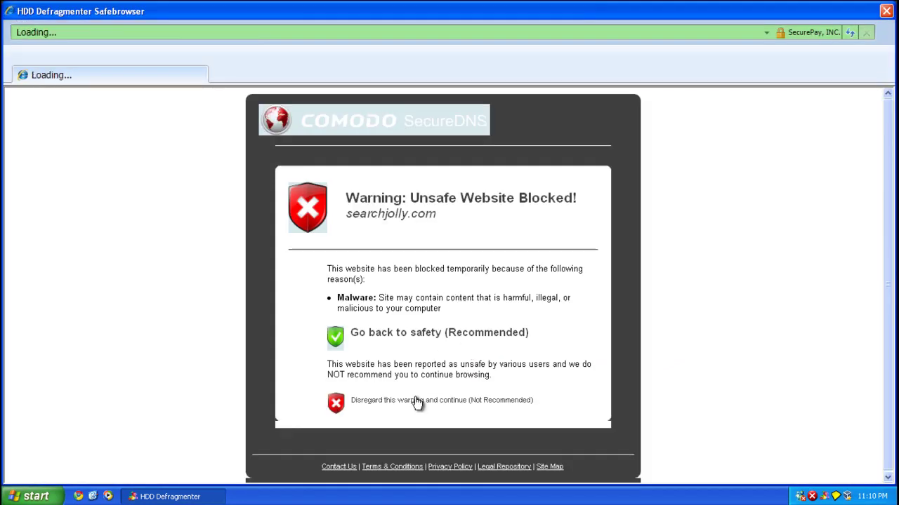